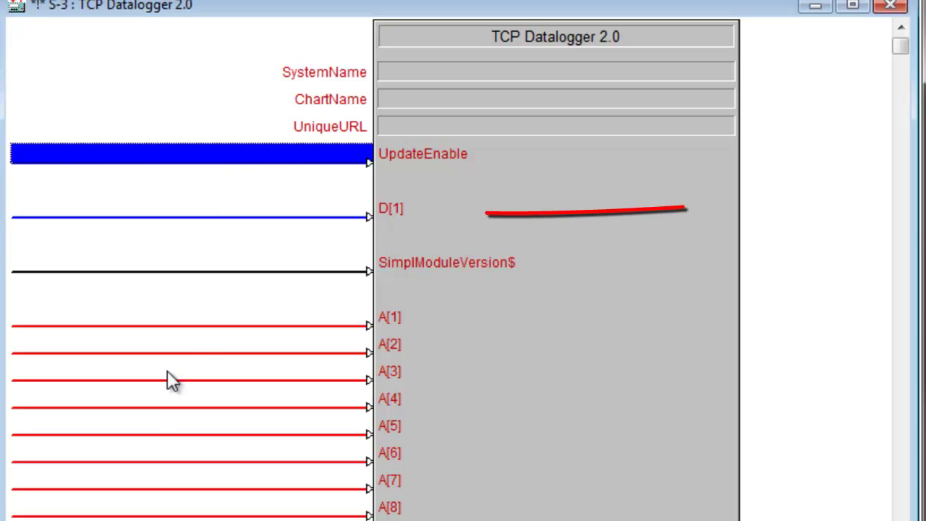
Expand the digital inputs of the TCP Datalogger 2.0 symbol from D[1] through D[5].
click(215, 213)
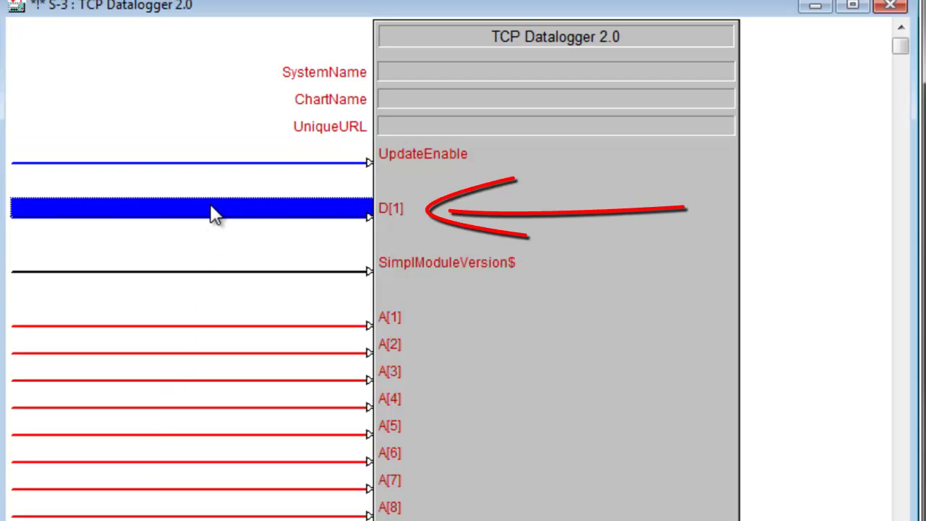
key(alt+plus)
key(alt+plus)
key(alt+plus)
key(alt+plus)
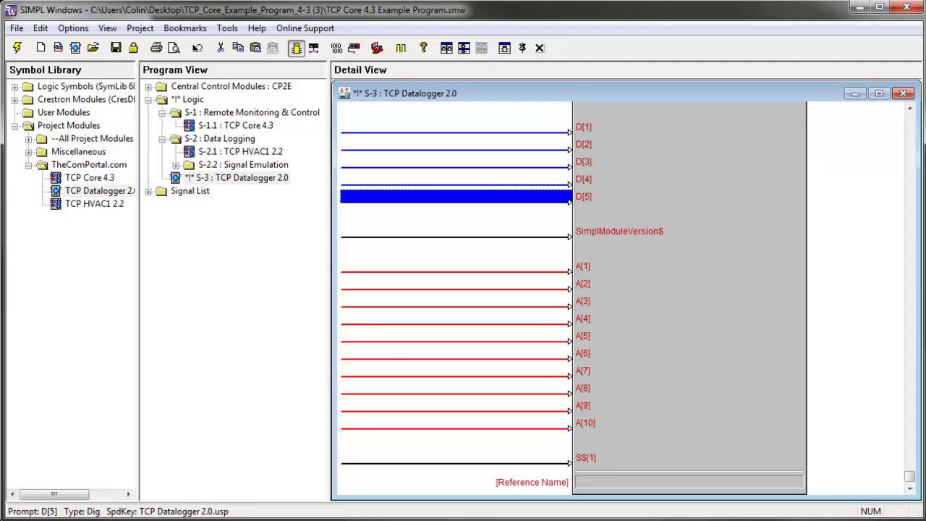
Delete the TCP Datalogger 2.0 symbol from the program.
key(Delete)
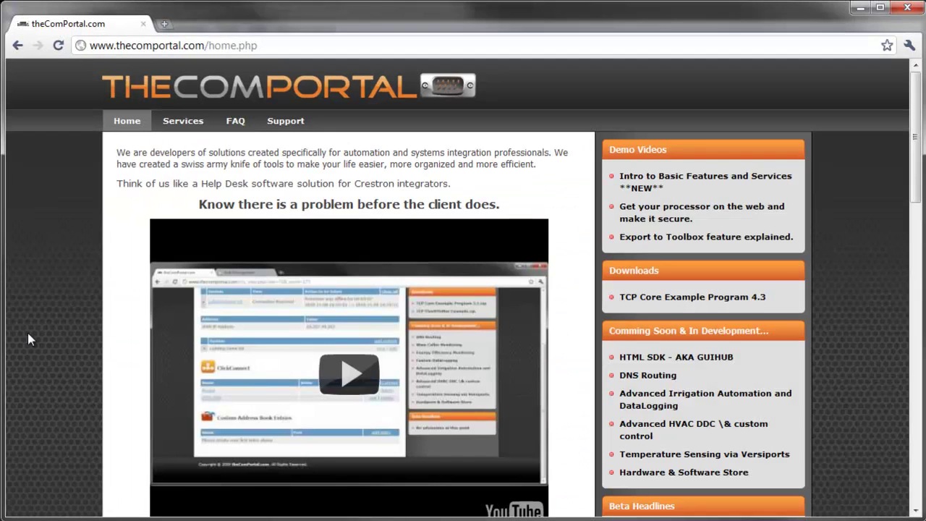
Log in to theComPortal website with the existing account.
scroll(105, 369, down, 2)
scroll(105, 370, down, 2)
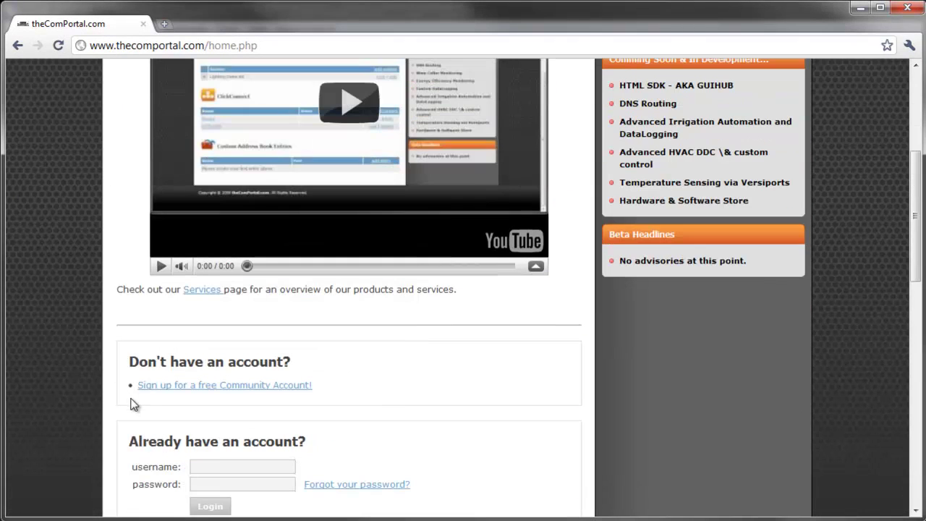
click(217, 466)
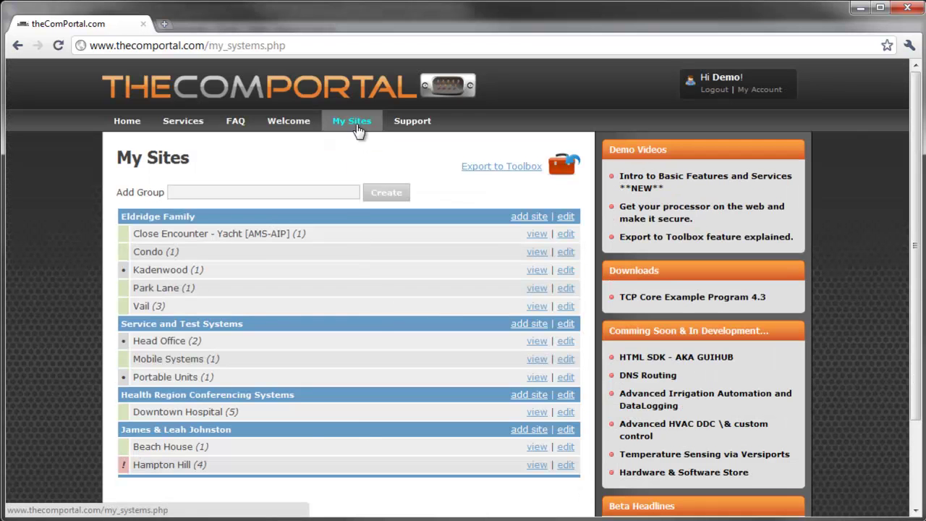
Open the Lighting Demo Kit system of the Portable Units site from My Sites.
click(353, 122)
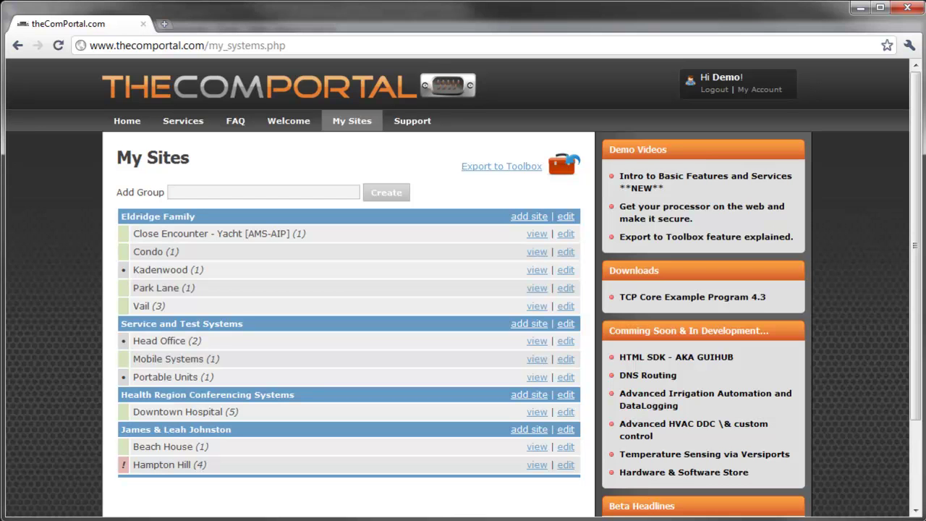
click(537, 378)
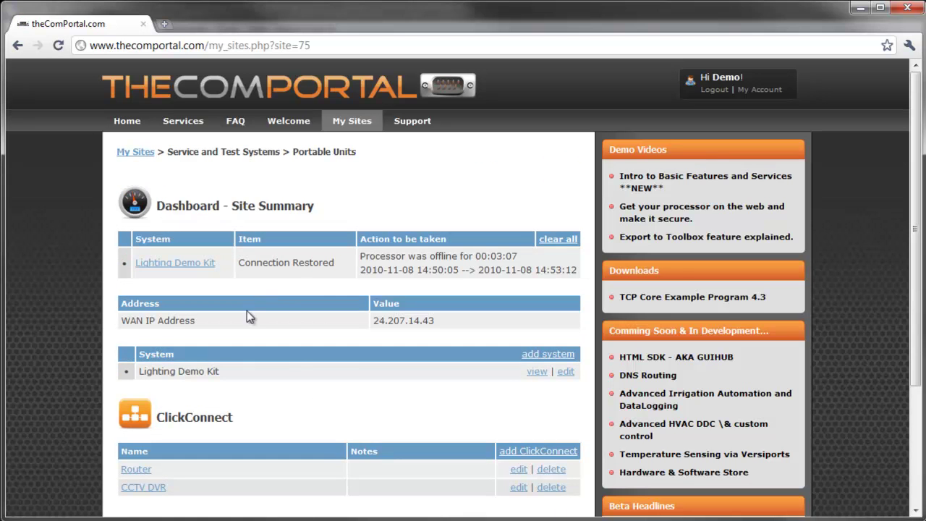
scroll(321, 362, down, 3)
click(537, 264)
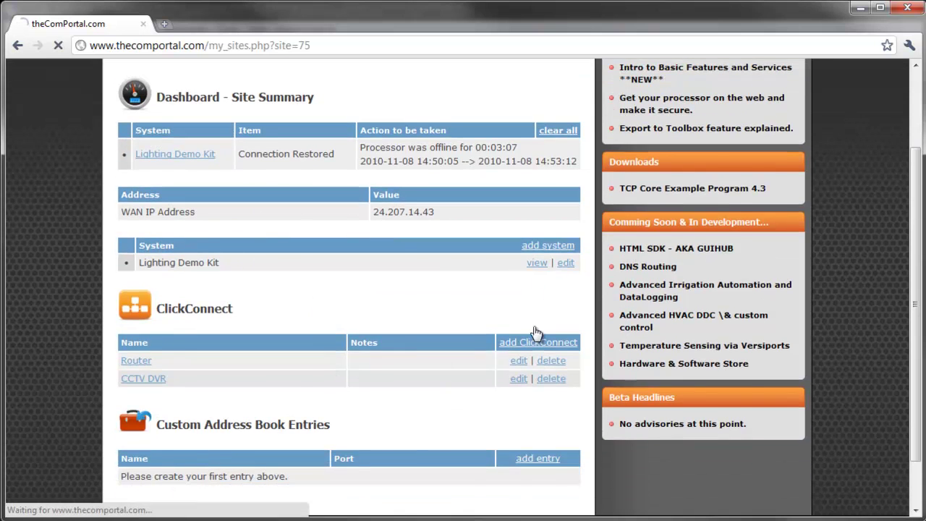
Copy the data logging URL for a new ChartPlotter chart into the URL parameter of TCP HVAC1 2.2 in SIMPL Windows.
scroll(517, 348, down, 20)
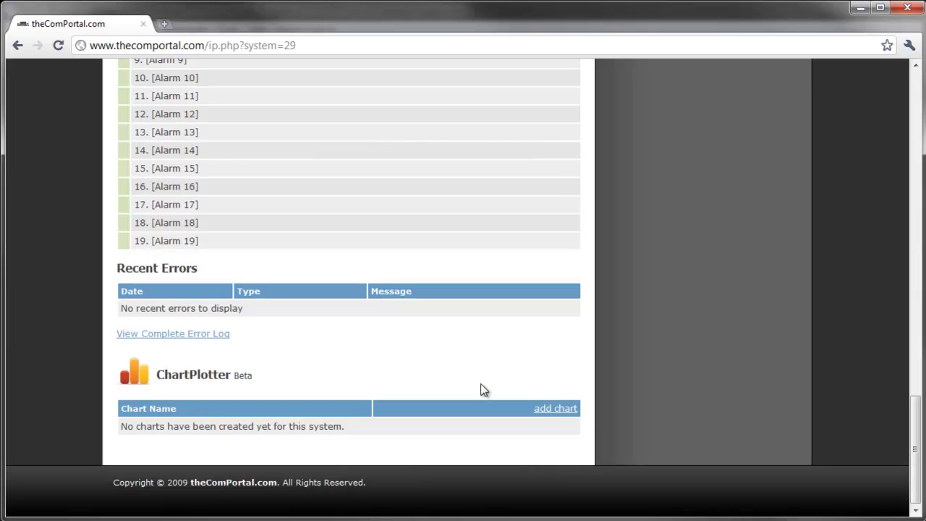
click(557, 409)
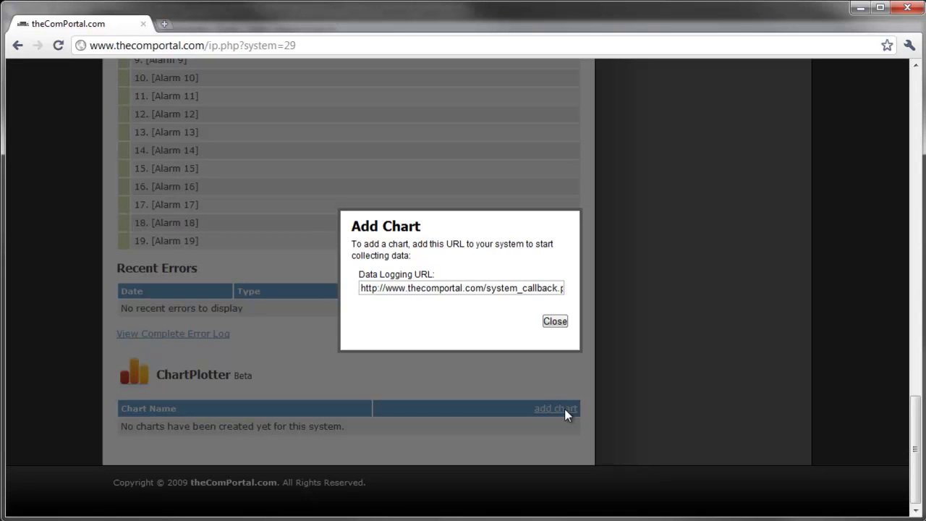
click(505, 287)
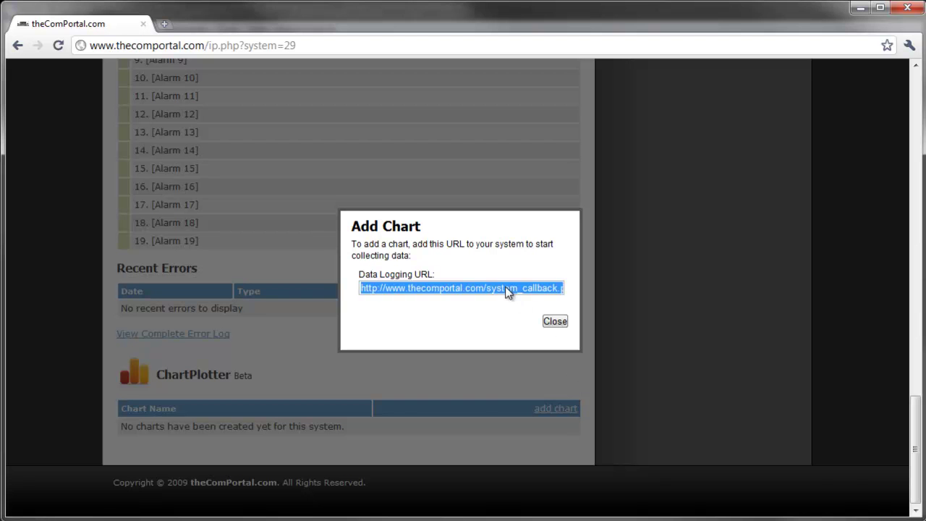
right_click(505, 287)
click(528, 349)
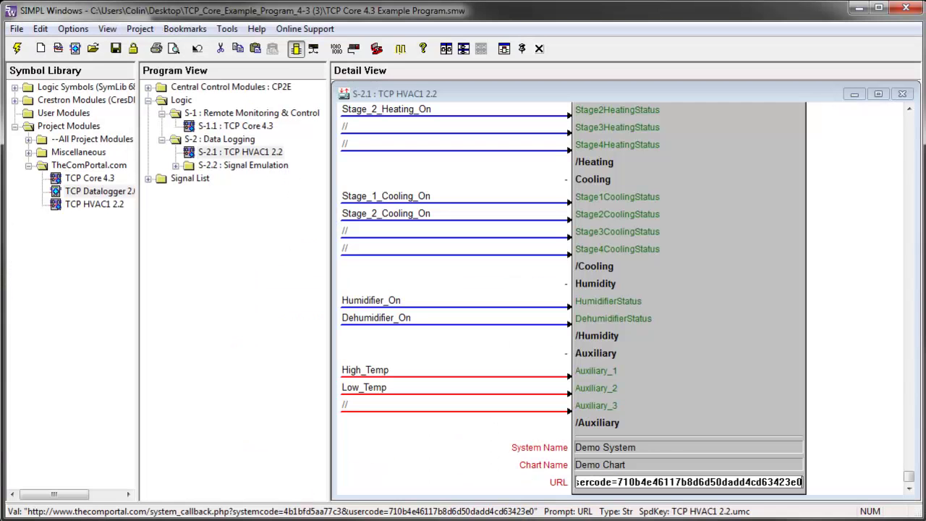
key(Return)
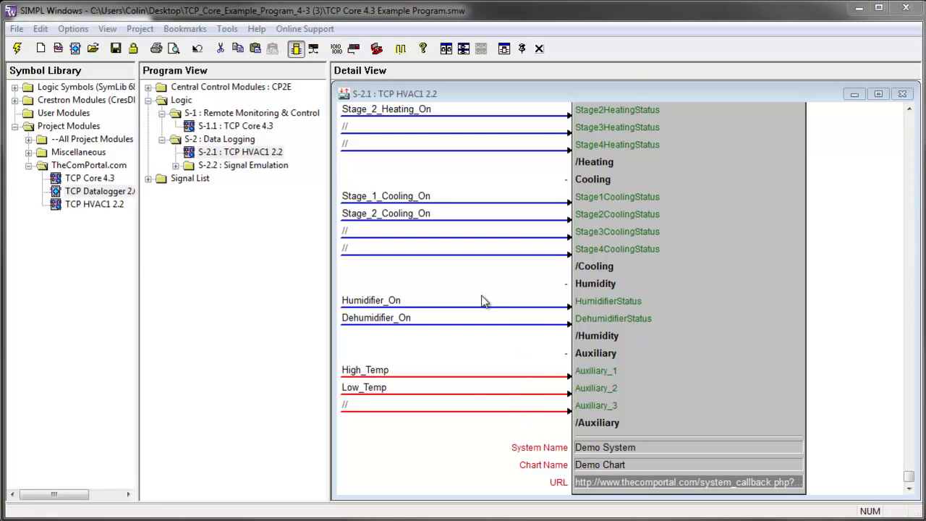
Compile the program and send it to the control system.
key(F12)
click(434, 301)
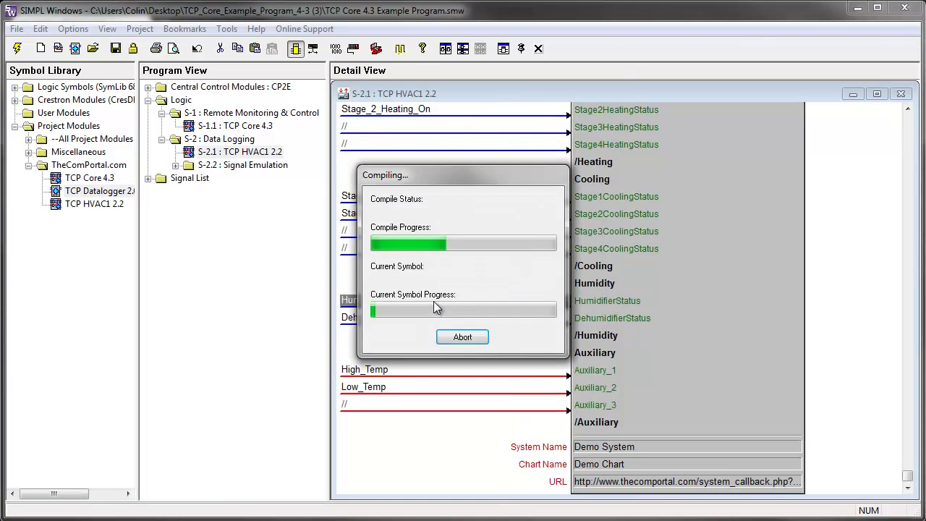
click(534, 357)
click(595, 420)
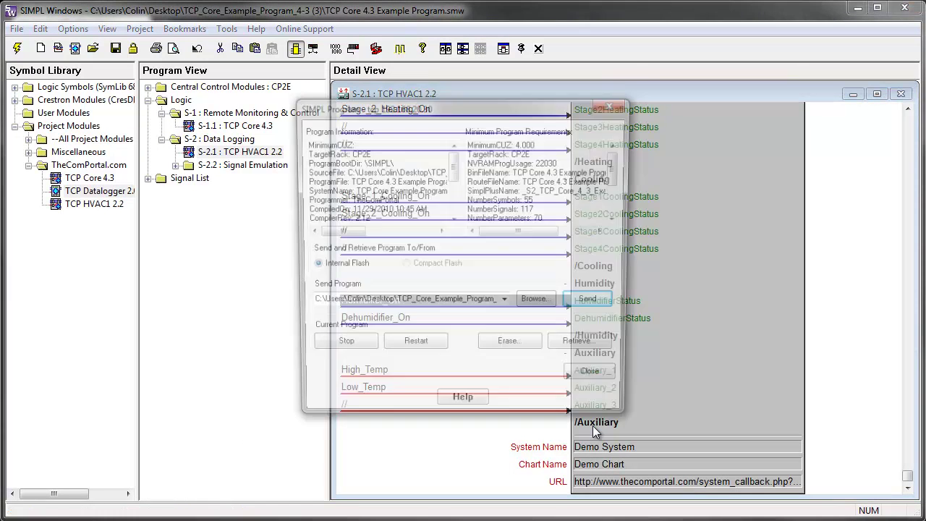
click(595, 304)
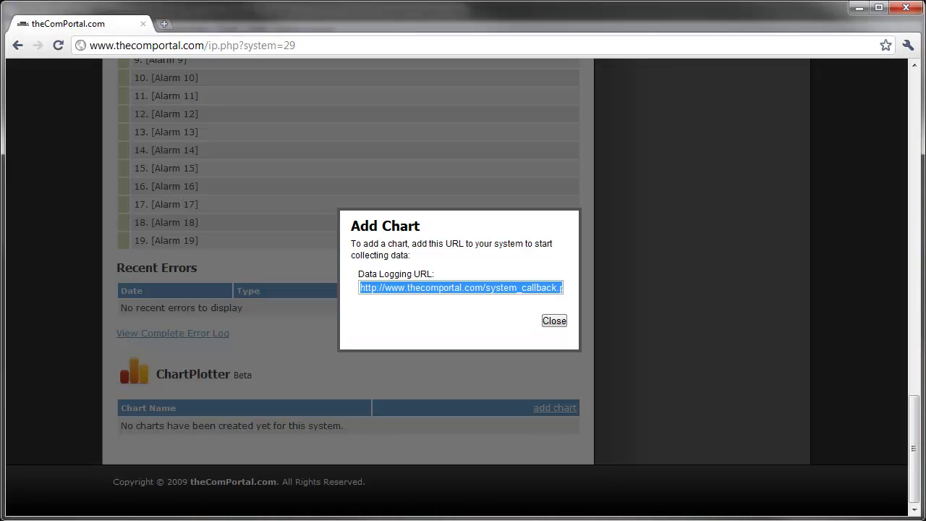
Switch to theComPortal in the browser, close the Add Chart dialog and open Demo Chart.
click(561, 320)
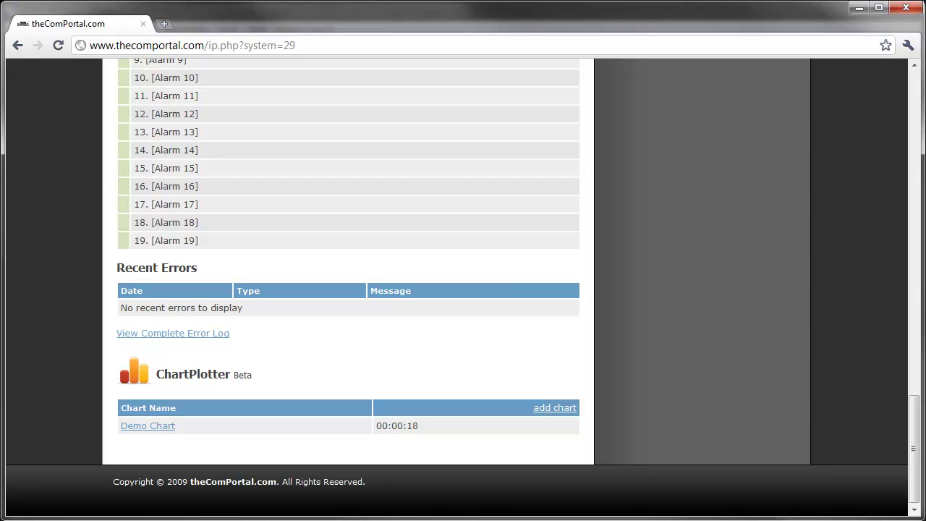
click(147, 426)
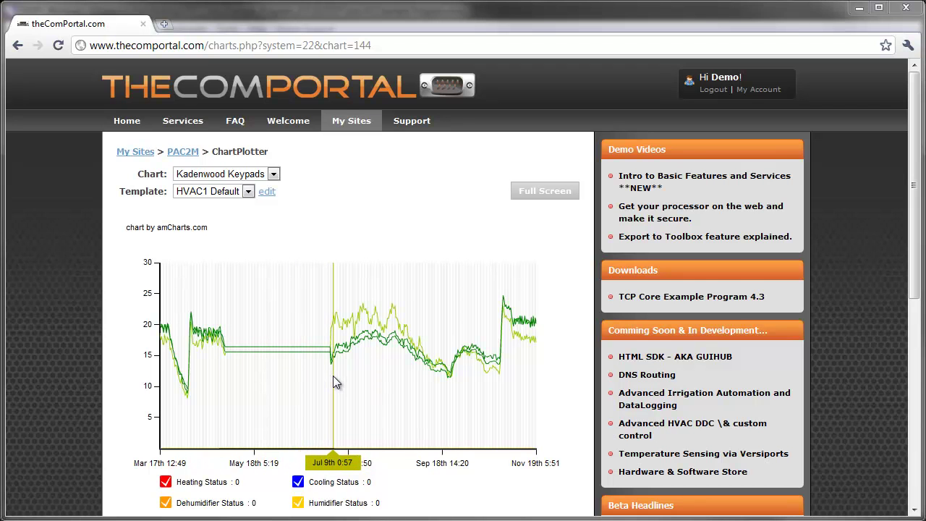
Zoom the Kadenwood Keypads chart to about August 2 through October 13, shift to an earlier period, and show all data again.
scroll(333, 375, down, 3)
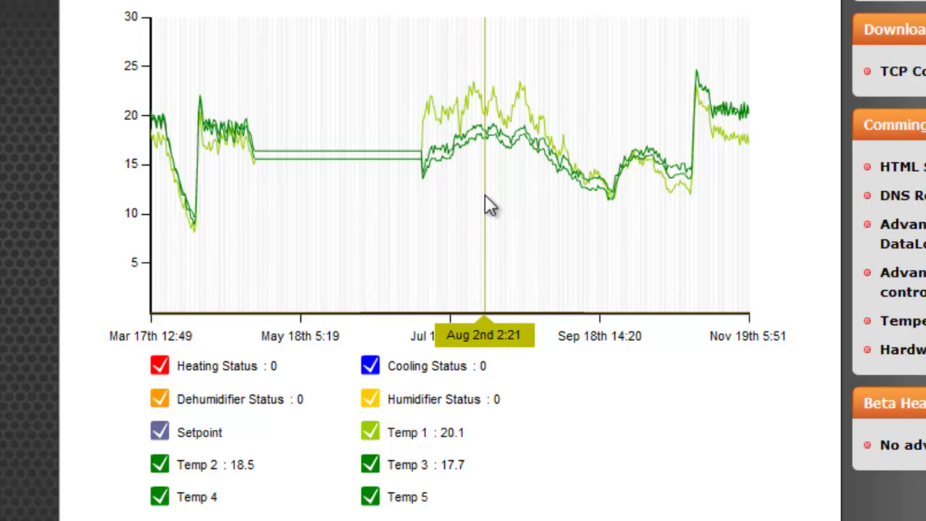
drag(483, 165, 663, 186)
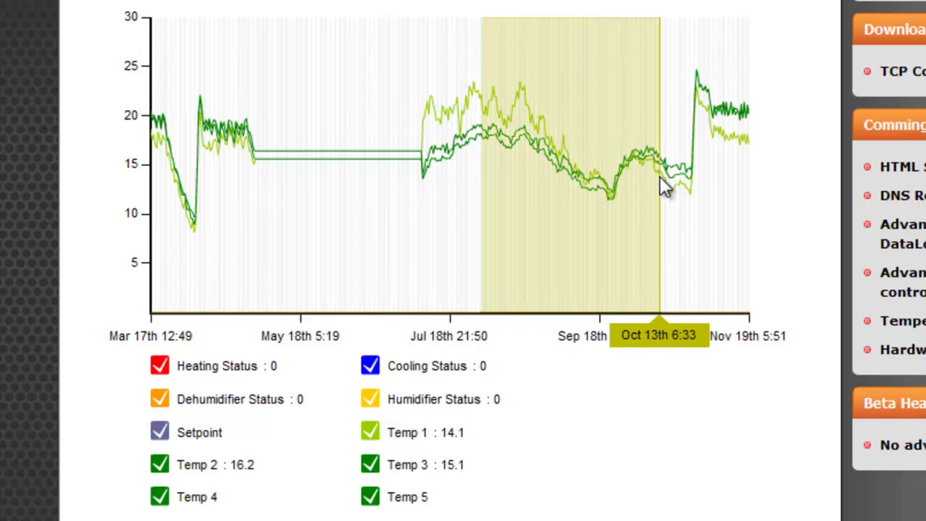
drag(642, 131, 643, 134)
drag(624, 26, 567, 28)
click(717, 33)
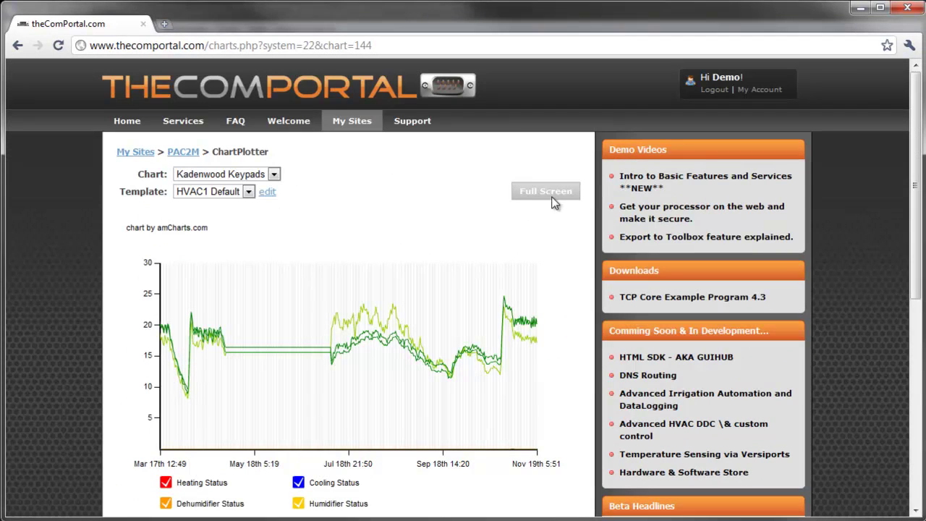
View the Kadenwood Keypads chart in full screen and return to the normal page.
click(554, 203)
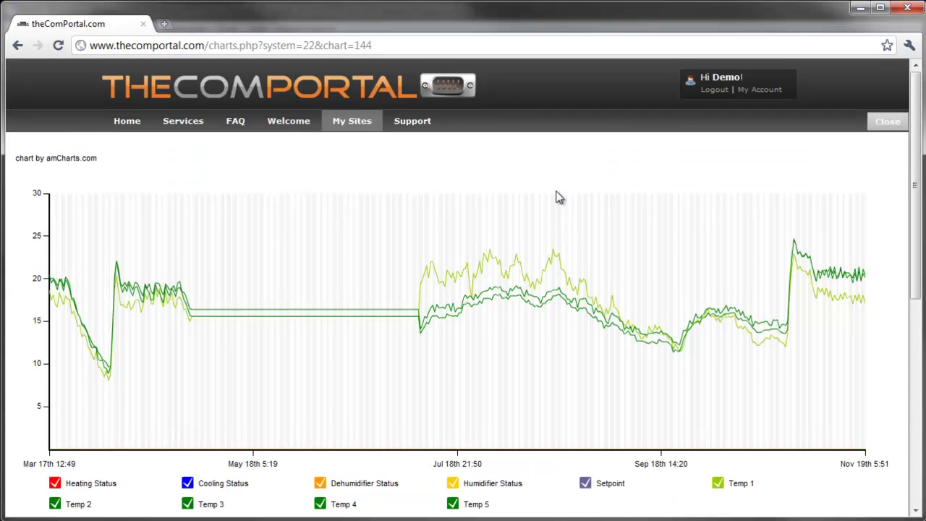
click(880, 121)
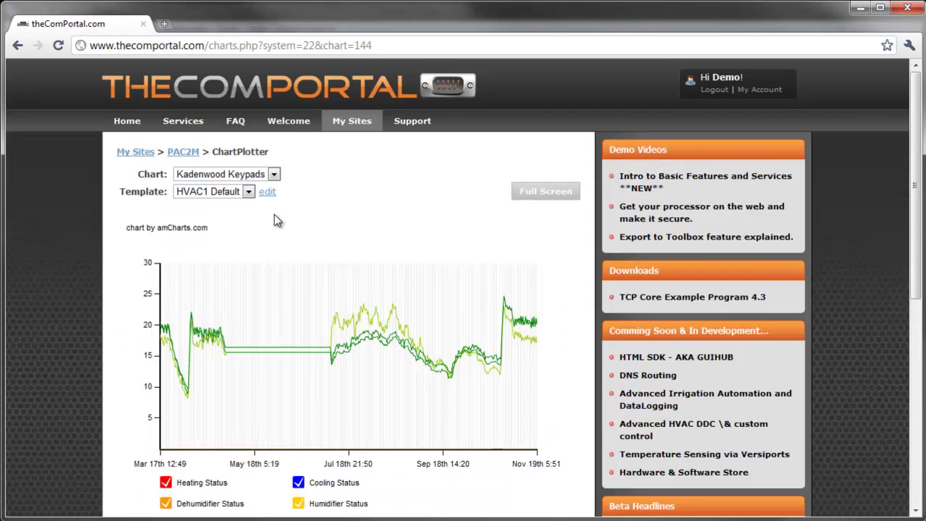
Update the chart's sample rate to 5 minutes.
scroll(283, 227, down, 10)
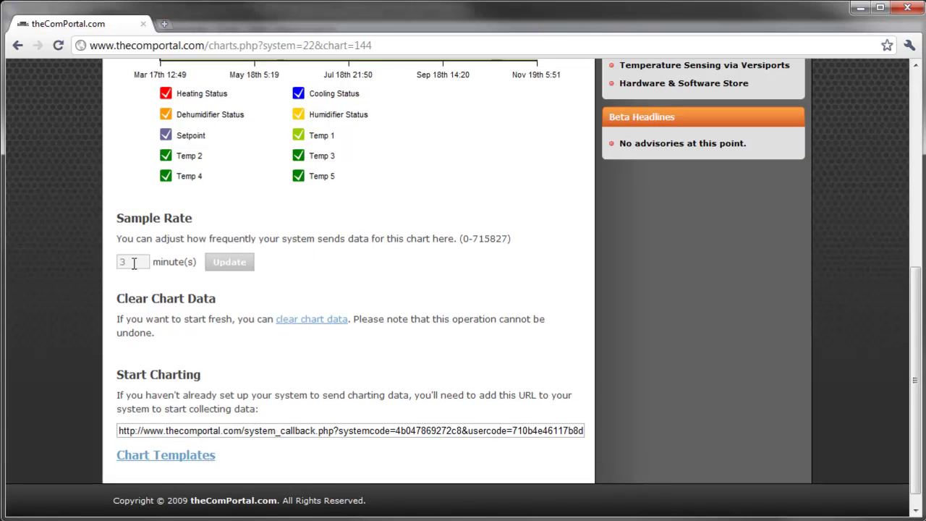
drag(134, 263, 112, 264)
text(5)
click(231, 299)
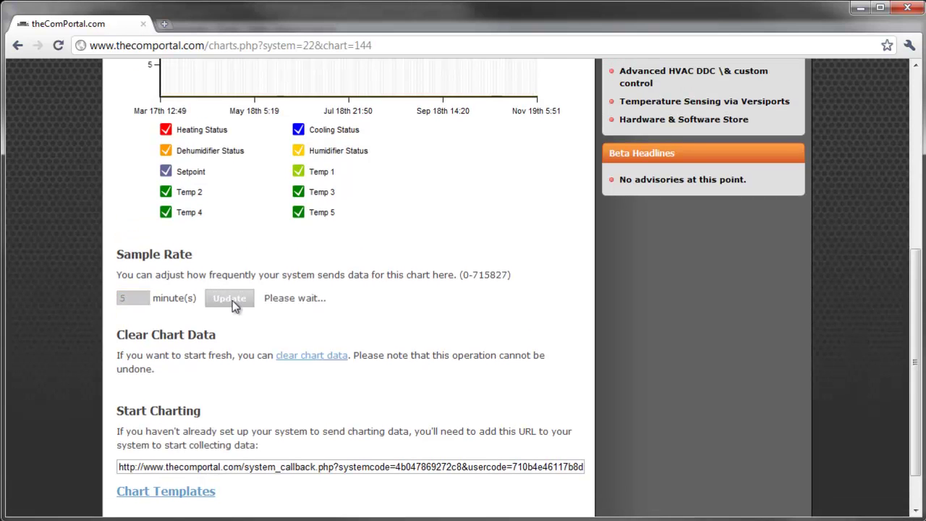
scroll(272, 311, down, 1)
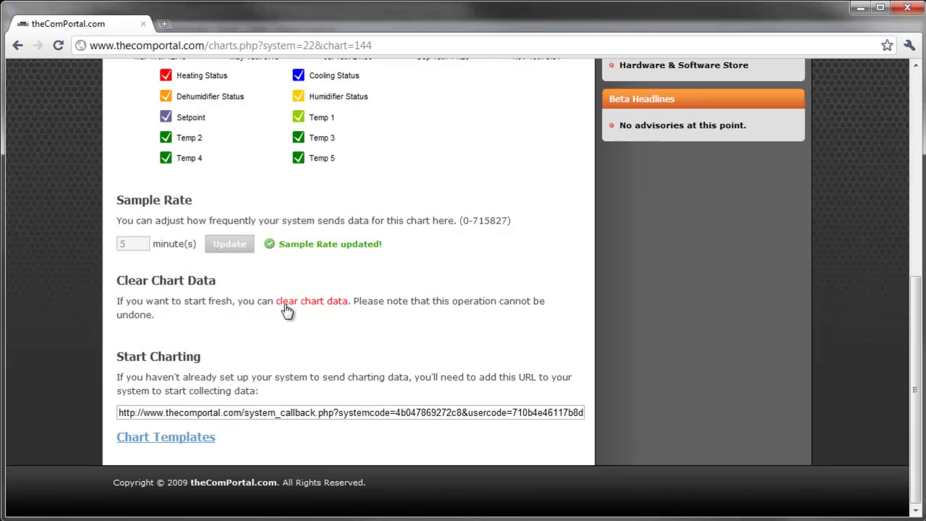
click(288, 302)
click(552, 292)
Open the HVAC1 Default chart template for editing and view the unit types available for Humidity Setpoint.
click(173, 439)
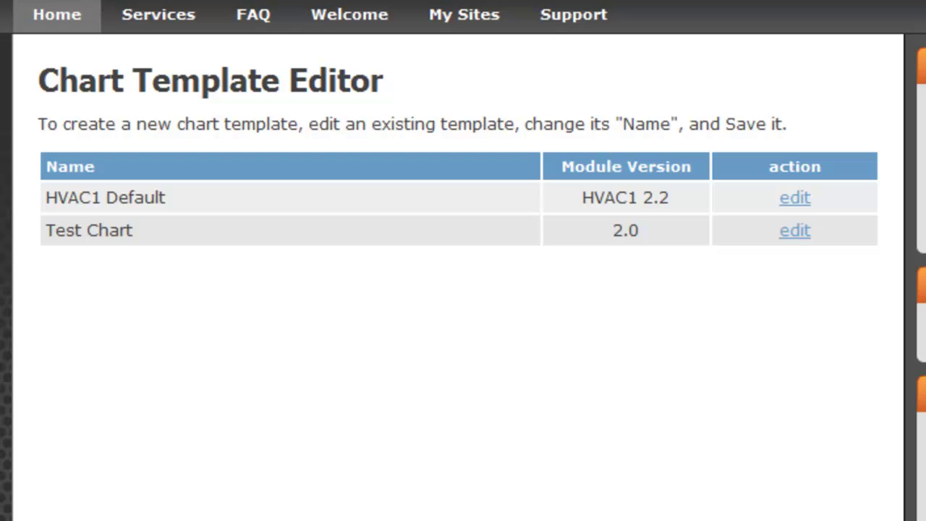
click(804, 230)
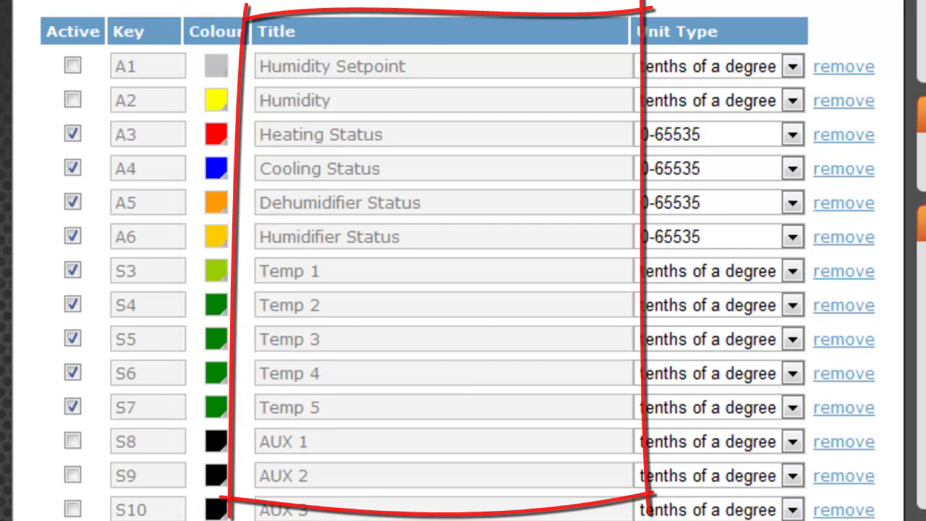
click(792, 65)
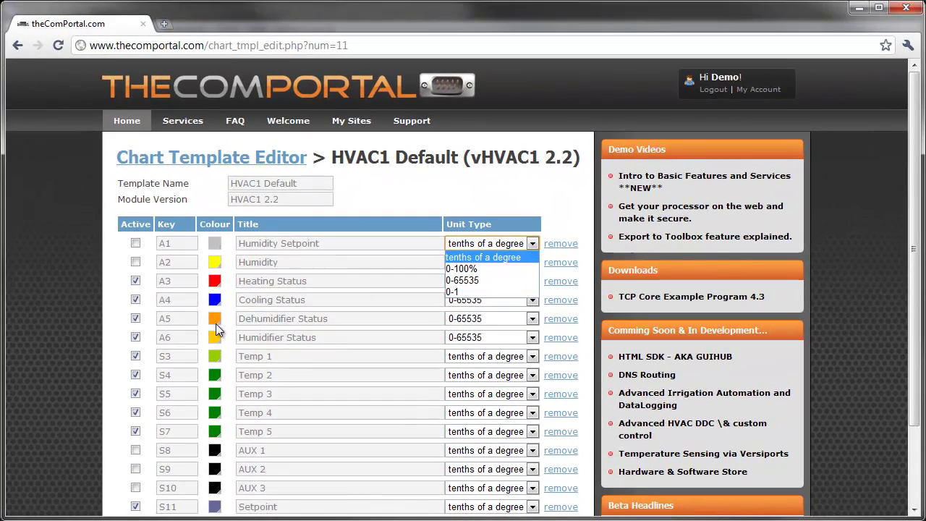
Change the colour of the Temp 1 entry to blue.
click(217, 358)
click(217, 358)
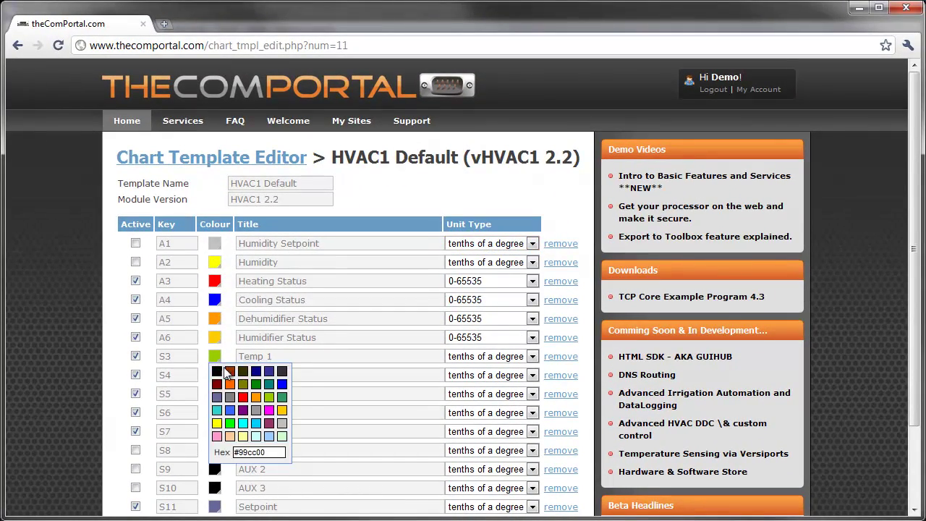
click(281, 385)
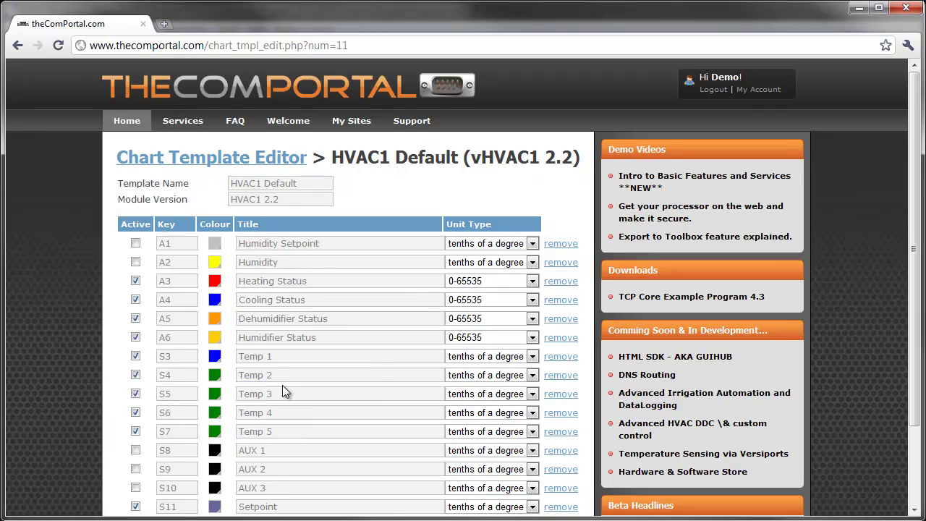
Rename the template as HVAC1 Blue and save it as a new chart template.
click(316, 181)
key(BackSpace)
key(BackSpace)
key(BackSpace)
key(BackSpace)
key(BackSpace)
key(BackSpace)
key(BackSpace)
text(Blue)
click(398, 197)
scroll(445, 187, down, 3)
click(557, 436)
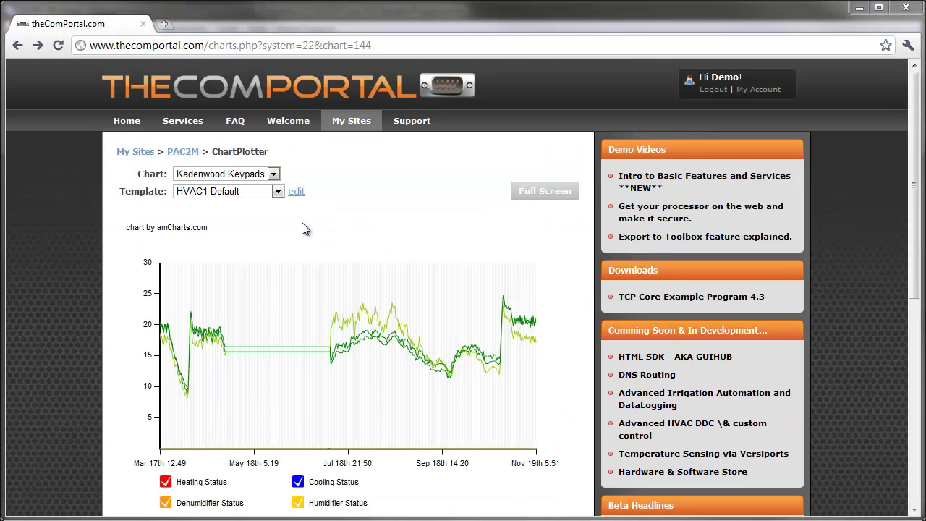
Apply the HVAC1 Blue (custom) template to the Kadenwood Keypads chart.
click(277, 191)
click(225, 214)
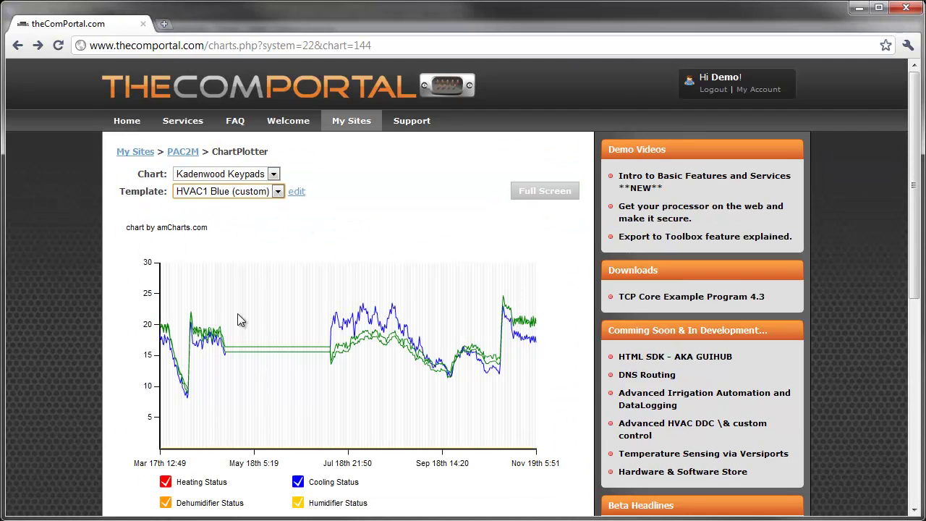
Zoom the chart to July 11 through October 18, then shift the range back to May 27 through September 3.
drag(337, 333, 485, 343)
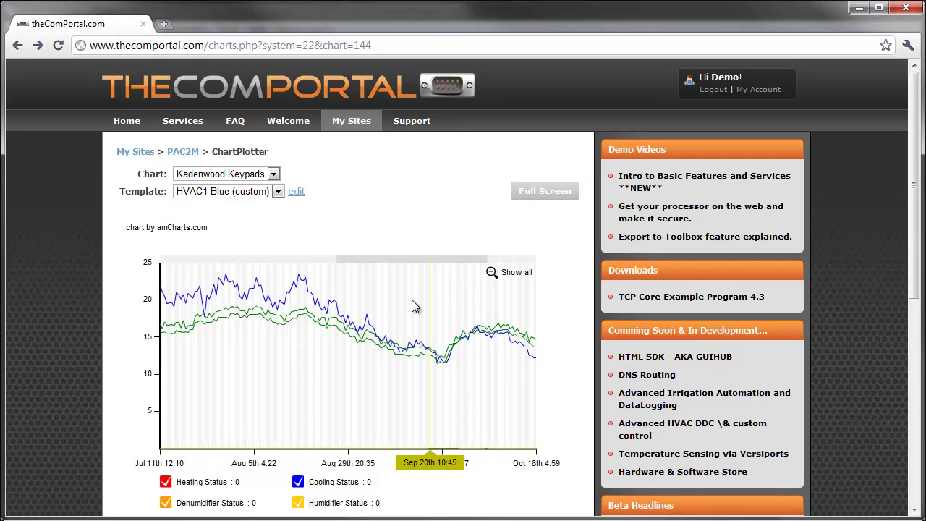
drag(329, 265, 274, 268)
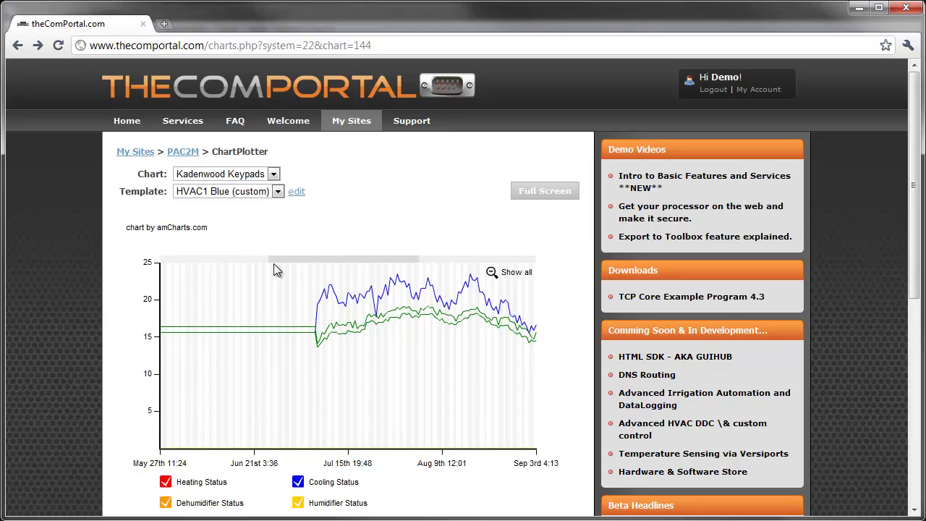